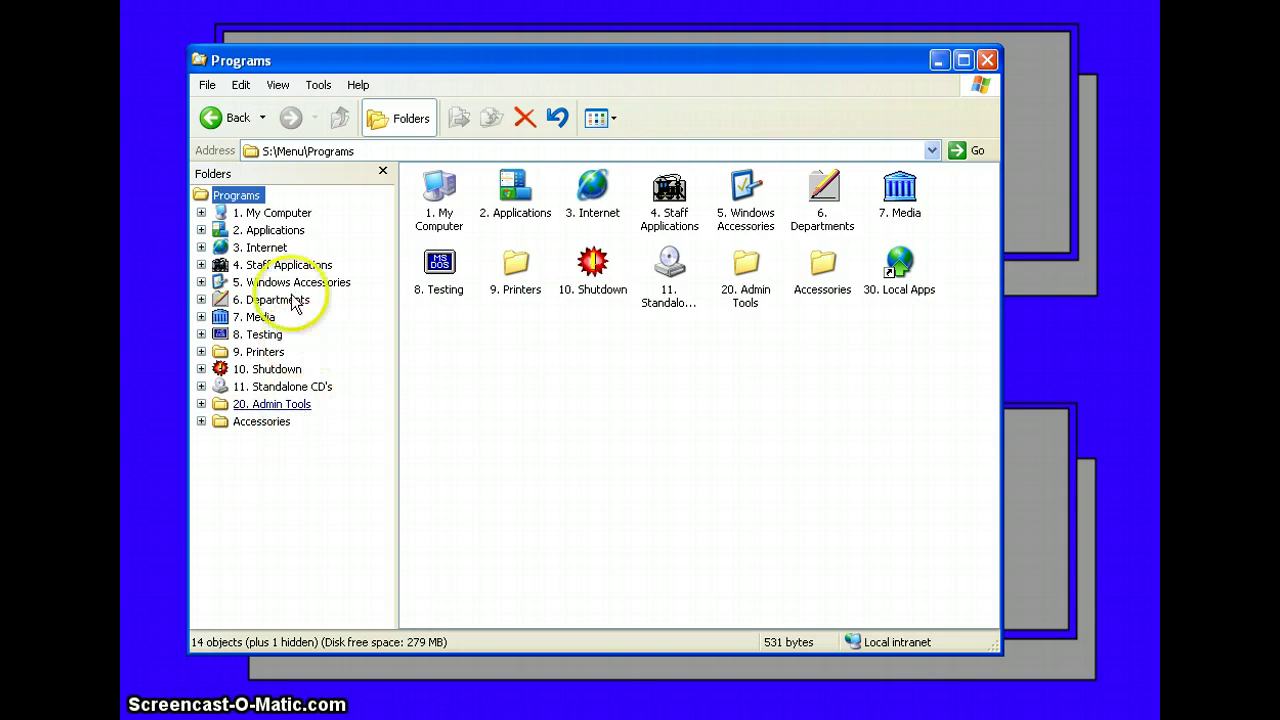
Launch Adobe Acrobat 9 Pro from the Adobe CS folder under Applications.
{"action": "left_click", "coordinate": [287, 236]}
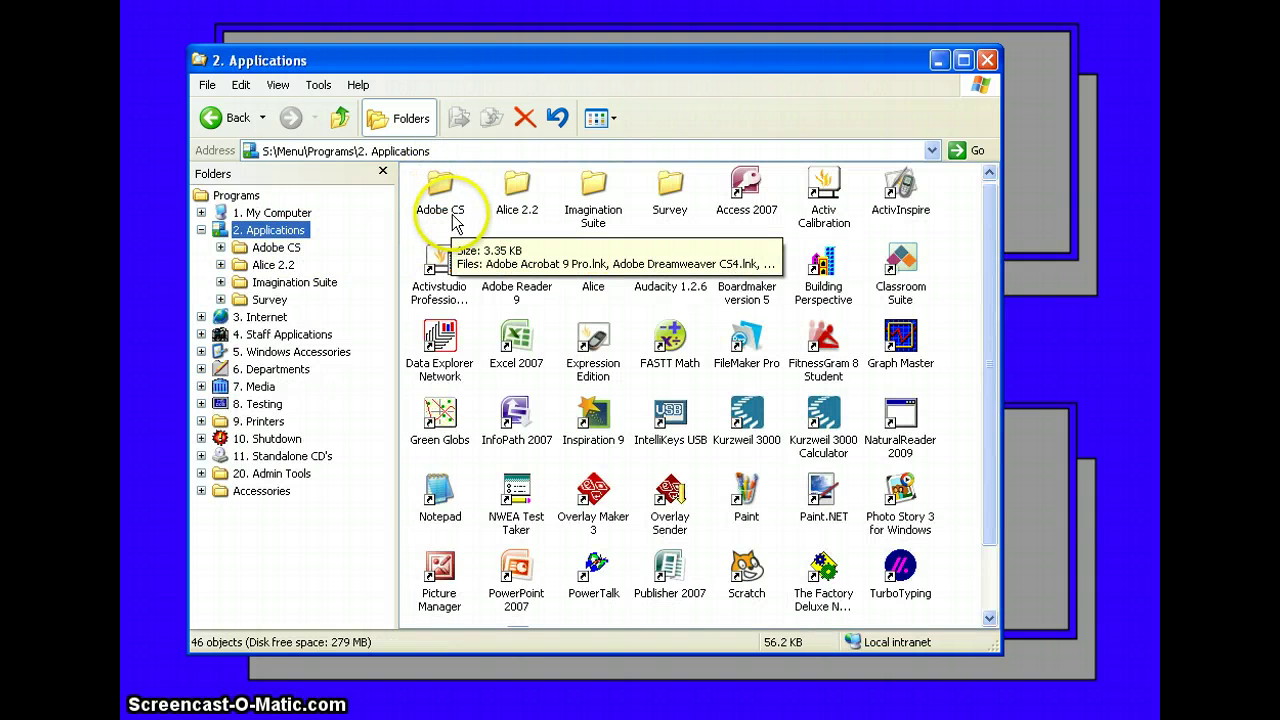
{"action": "double_click", "coordinate": [442, 196]}
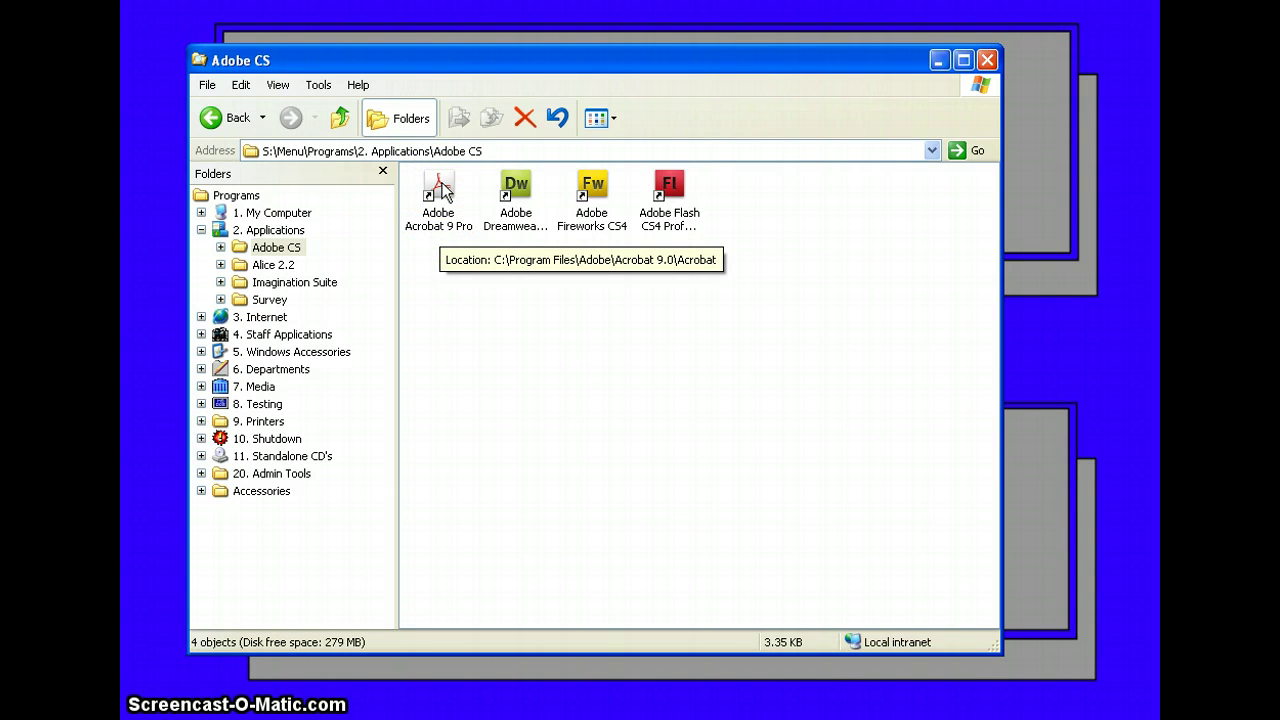
{"action": "double_click", "coordinate": [440, 190]}
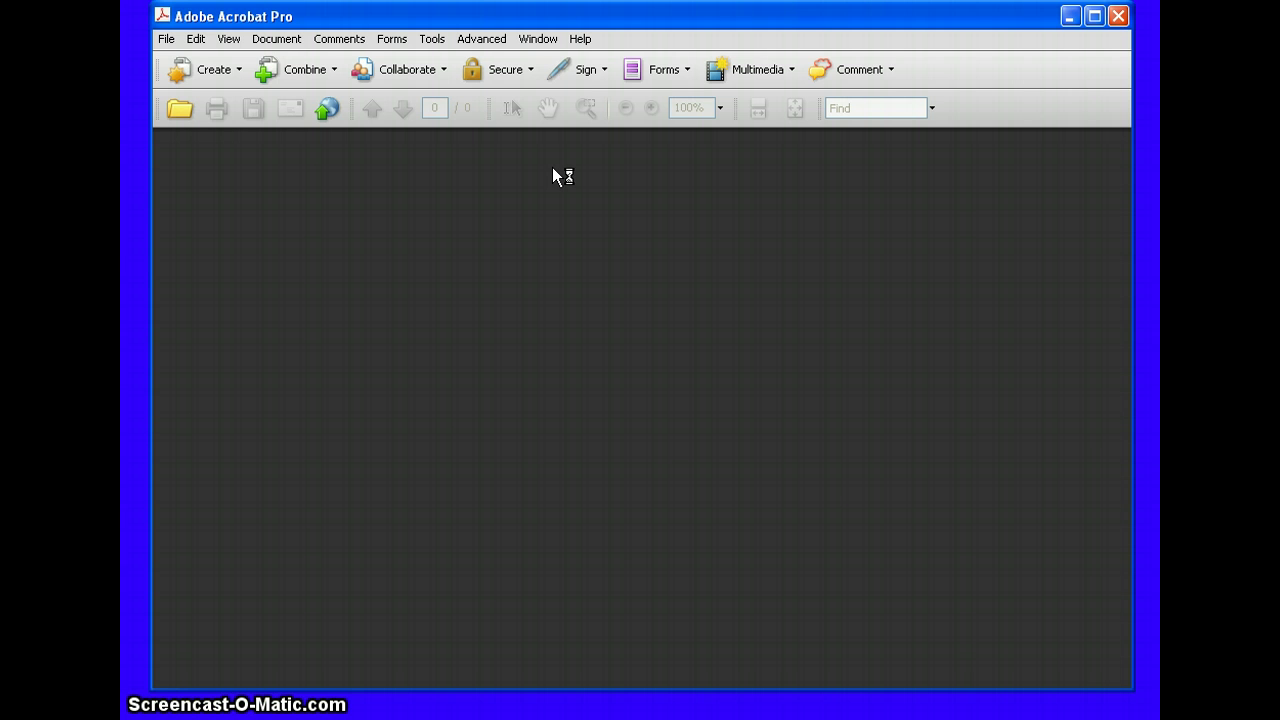
Choose PDF from Scanner with the Black & White Document option to begin scanning.
{"action": "left_click", "coordinate": [239, 75]}
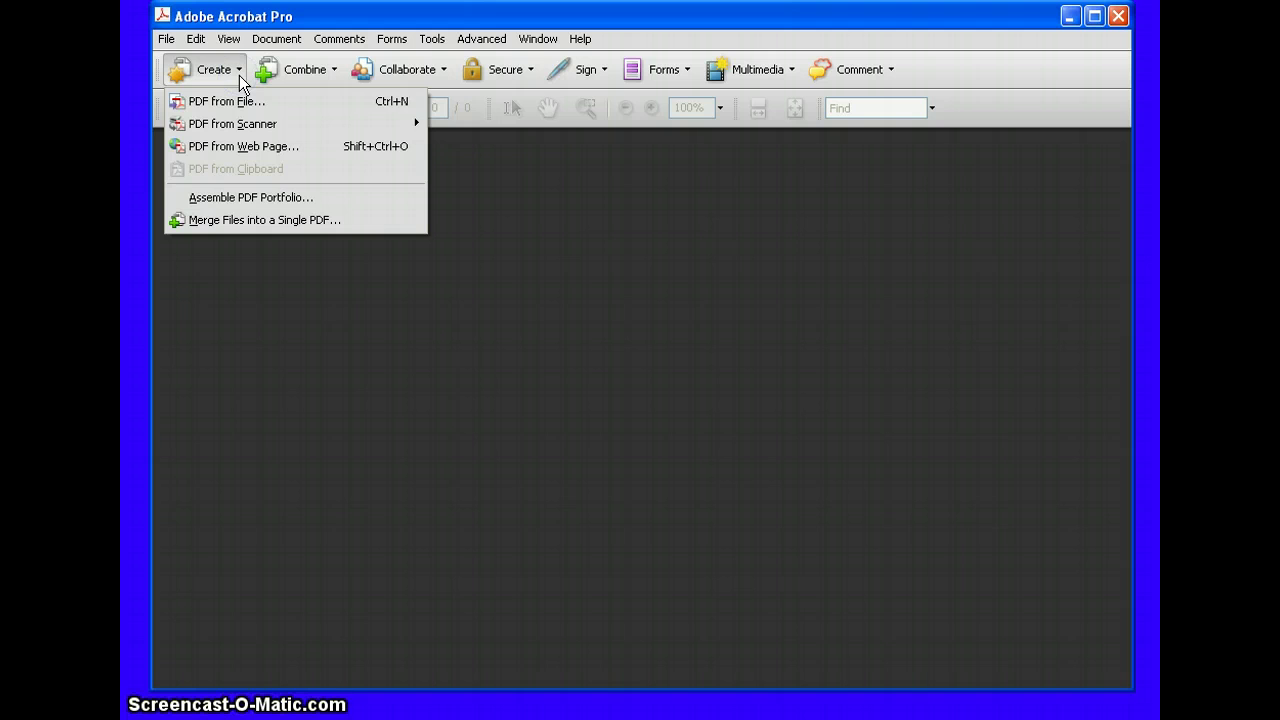
{"action": "mouse_move", "coordinate": [266, 126]}
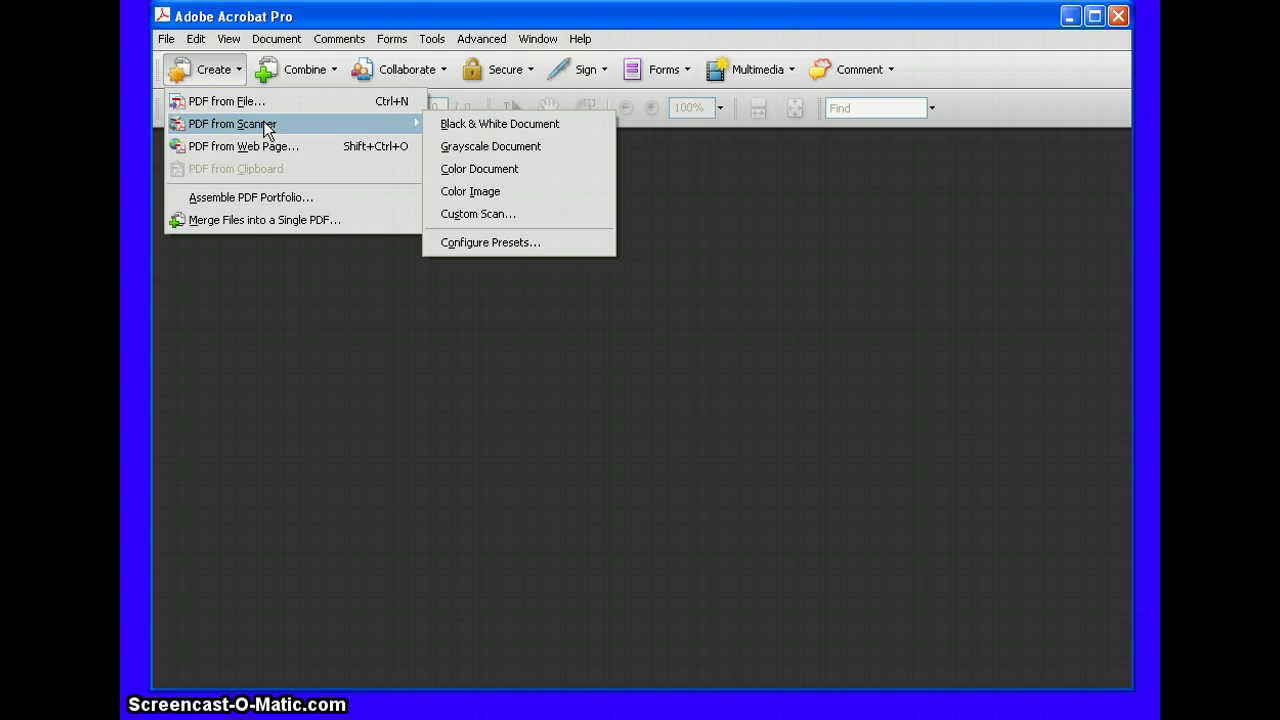
{"action": "left_click", "coordinate": [491, 124]}
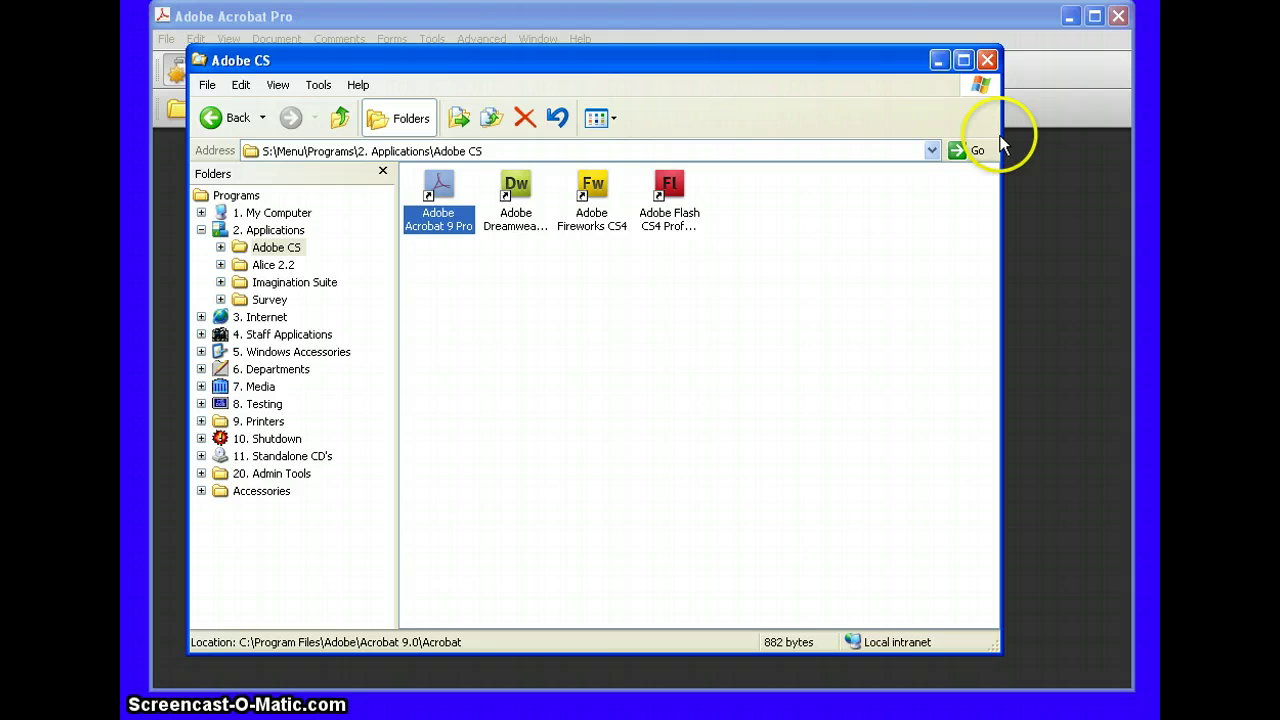
Minimize the Adobe CS Explorer window to reveal the Acrobat Scan prompt.
{"action": "left_click", "coordinate": [938, 62]}
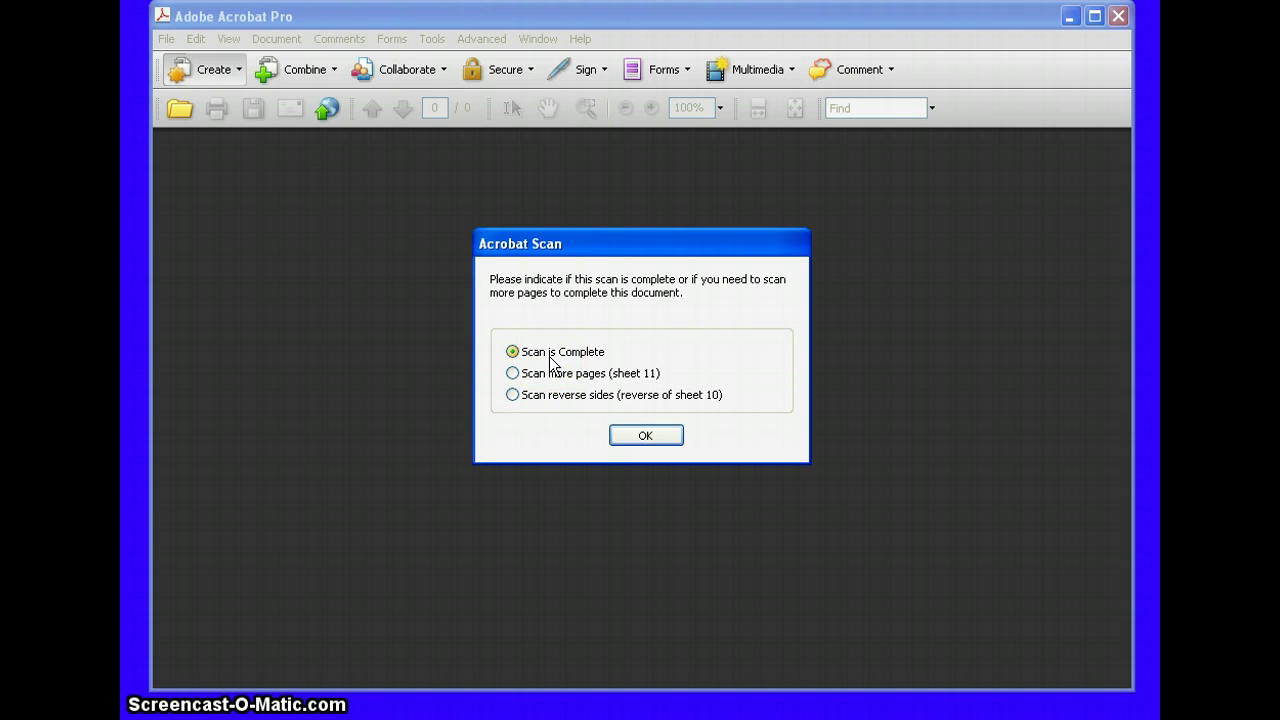
Mark the scan as complete and flip through the page 2 and 3 thumbnails.
{"action": "left_click", "coordinate": [642, 435]}
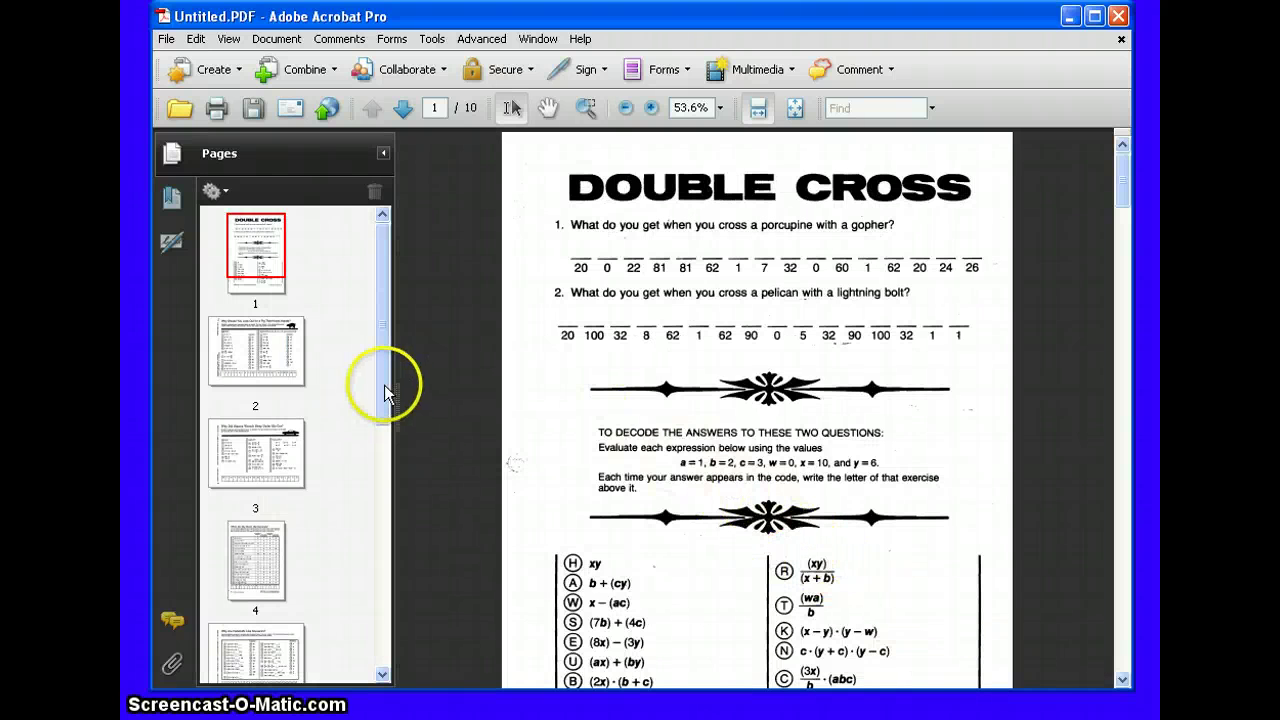
{"action": "left_click", "coordinate": [275, 345]}
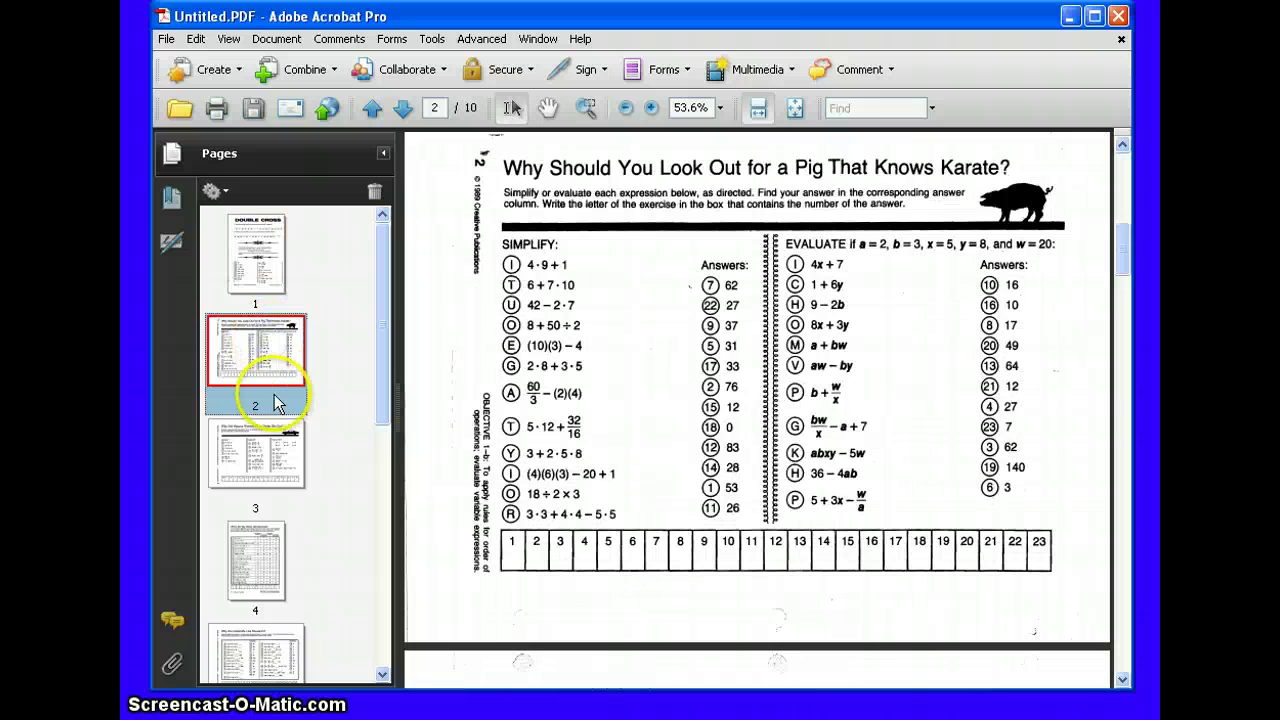
{"action": "left_click", "coordinate": [270, 462]}
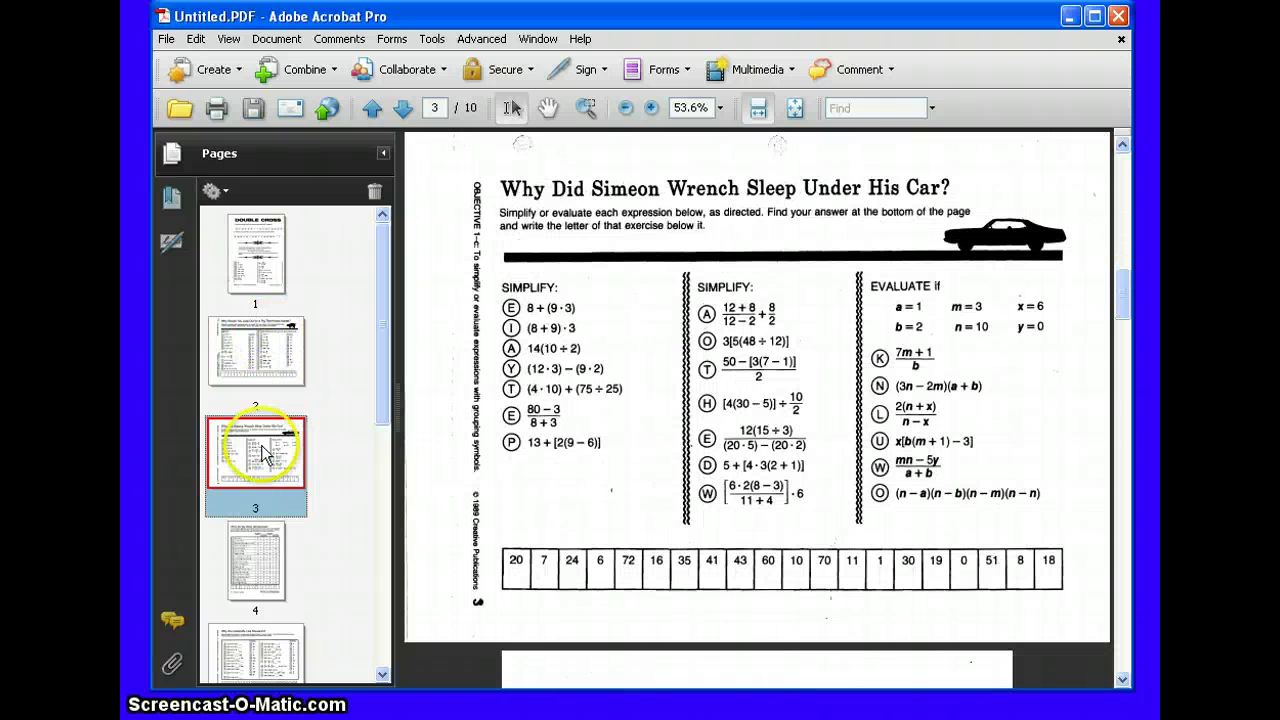
{"action": "left_click", "coordinate": [263, 268]}
{"action": "left_click", "coordinate": [262, 355]}
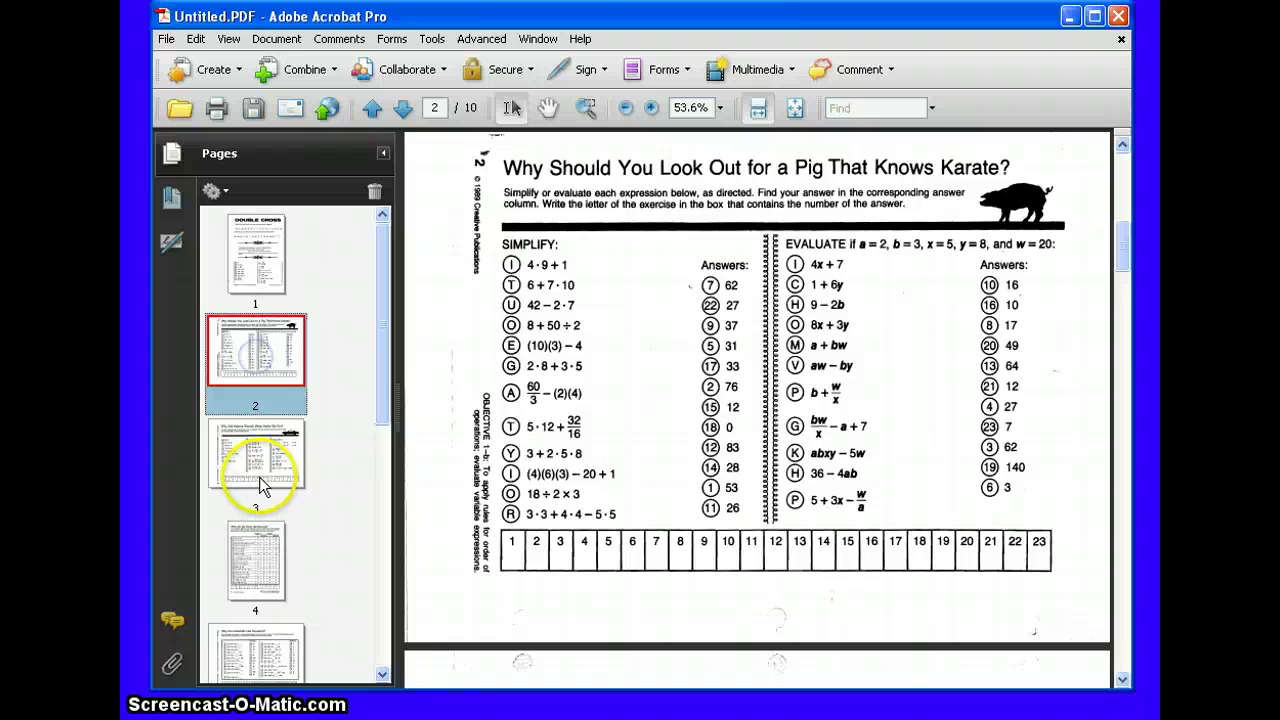
Return via pages 3 and 2 to page 1 and select the pelican question's text.
{"action": "left_click", "coordinate": [265, 557]}
{"action": "left_click", "coordinate": [251, 429]}
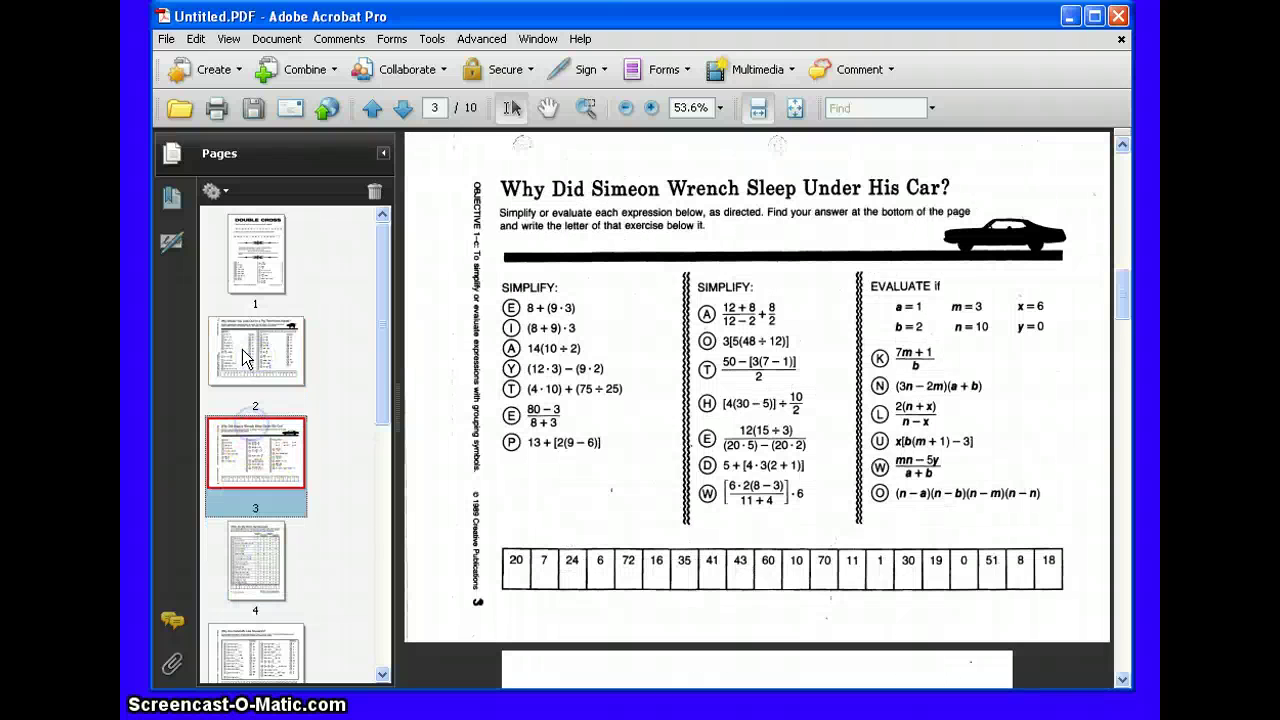
{"action": "left_click", "coordinate": [245, 358]}
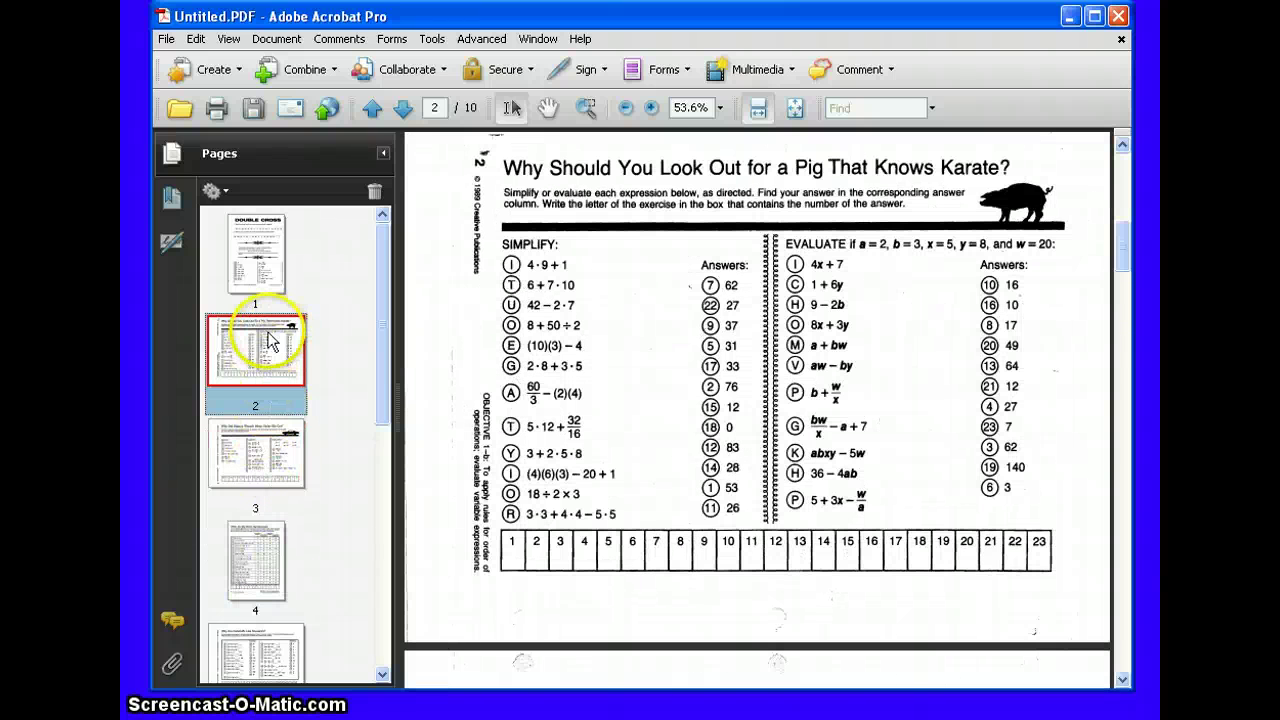
{"action": "left_click", "coordinate": [255, 255]}
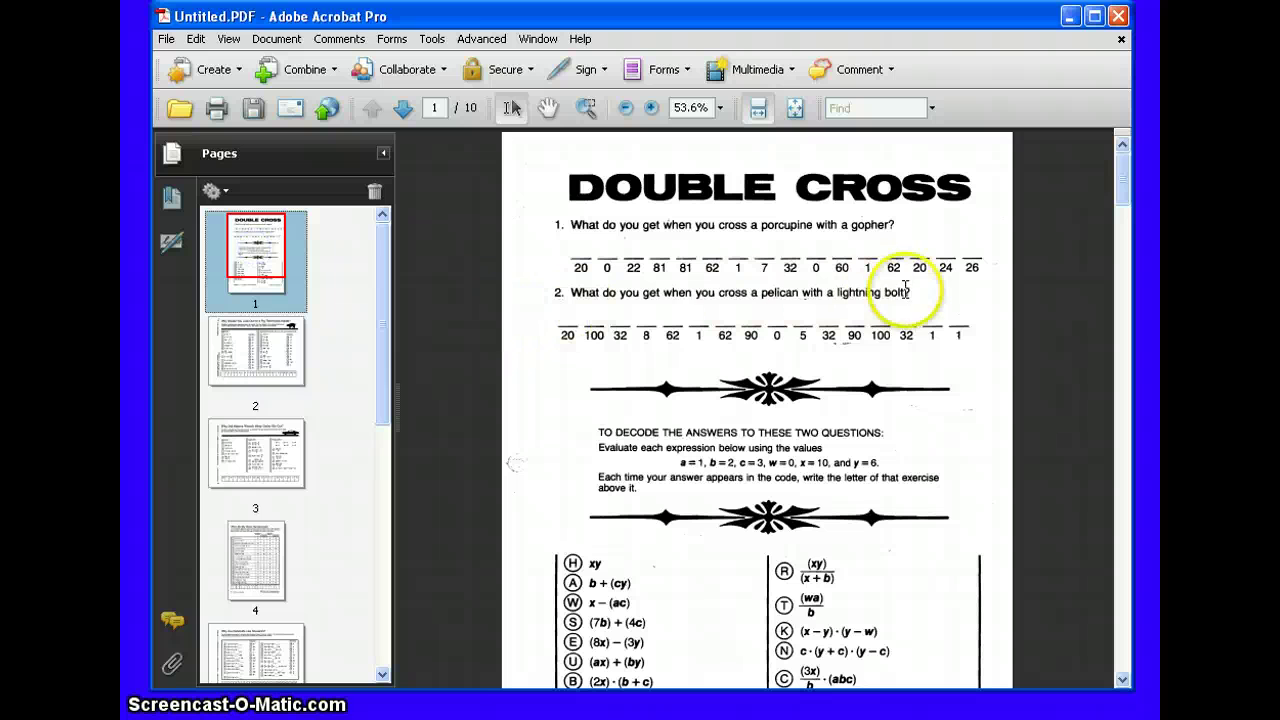
{"action": "left_click_drag", "start_coordinate": [921, 290], "coordinate": [572, 291]}
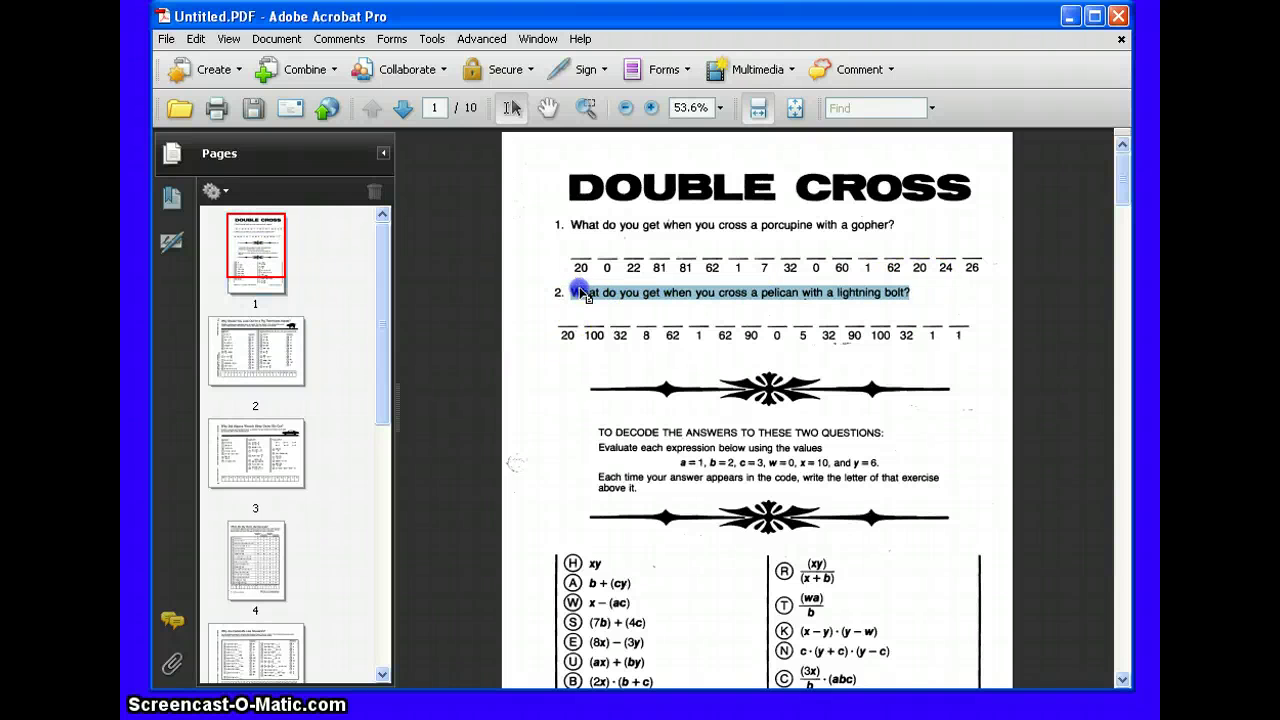
Check the copy options for the pelican question, then go to page 9.
{"action": "right_click", "coordinate": [581, 298]}
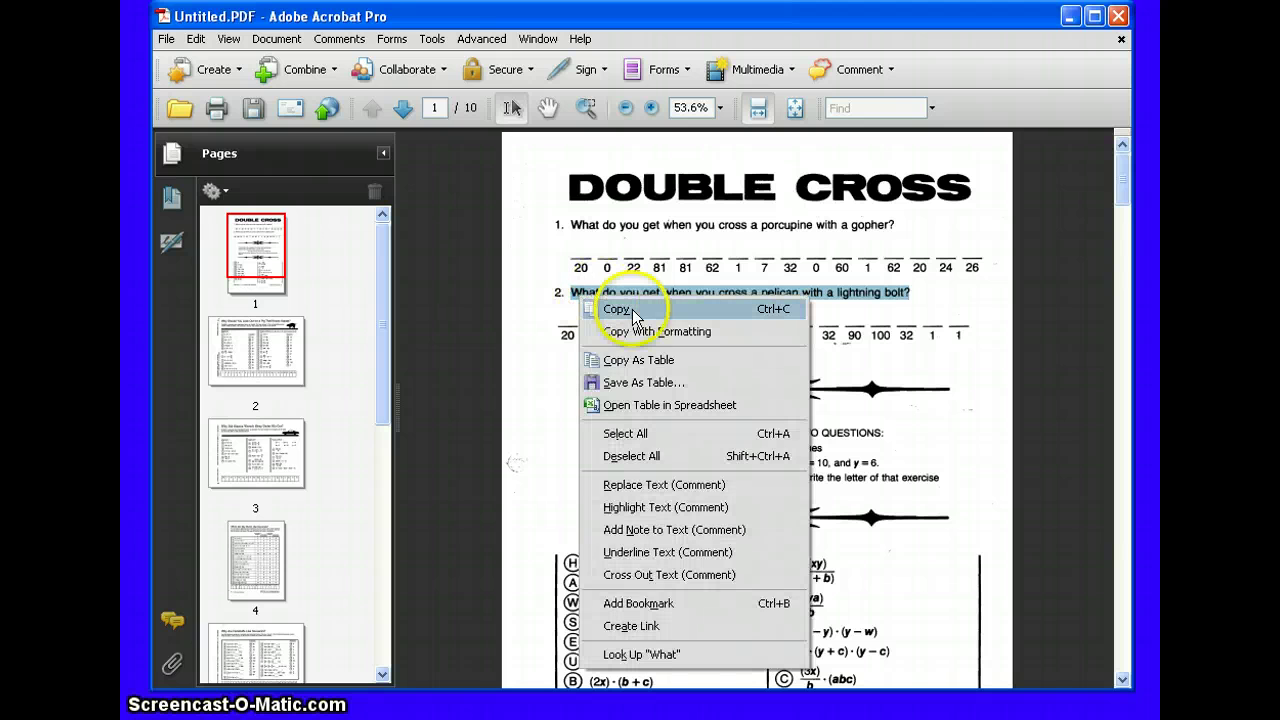
{"action": "left_click", "coordinate": [543, 311]}
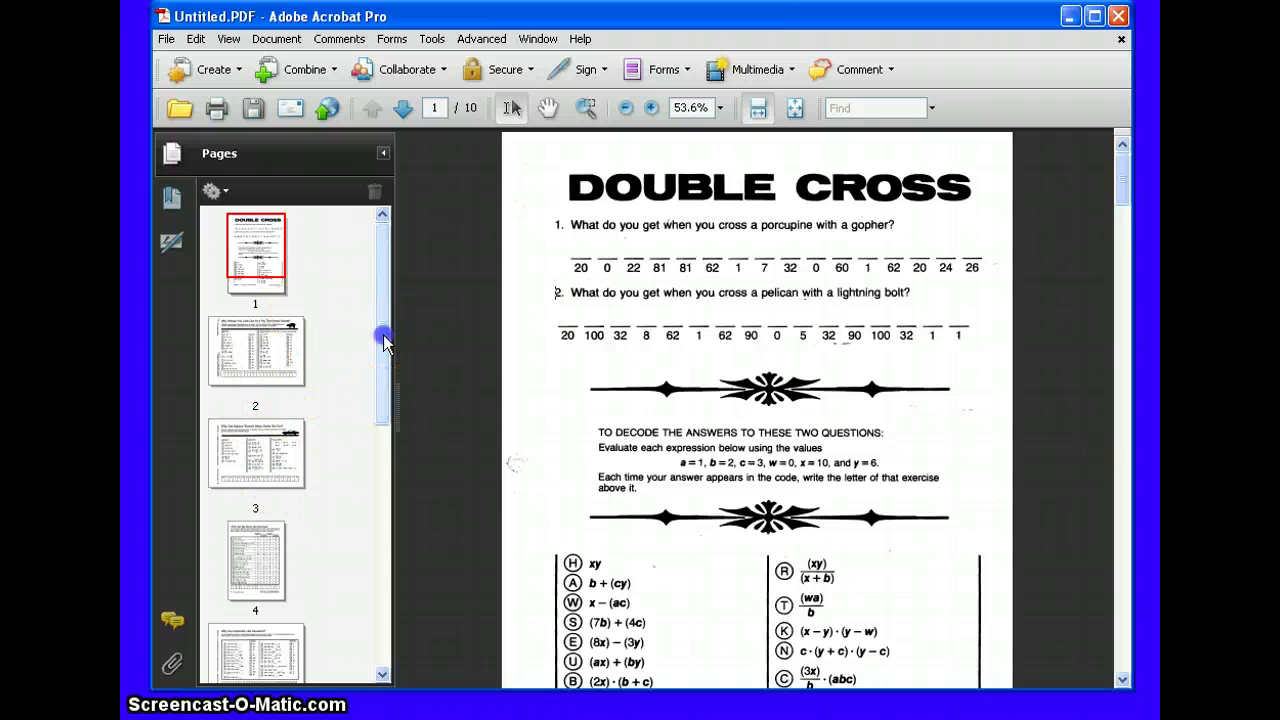
{"action": "left_click_drag", "start_coordinate": [383, 337], "coordinate": [377, 586]}
{"action": "left_click", "coordinate": [249, 509]}
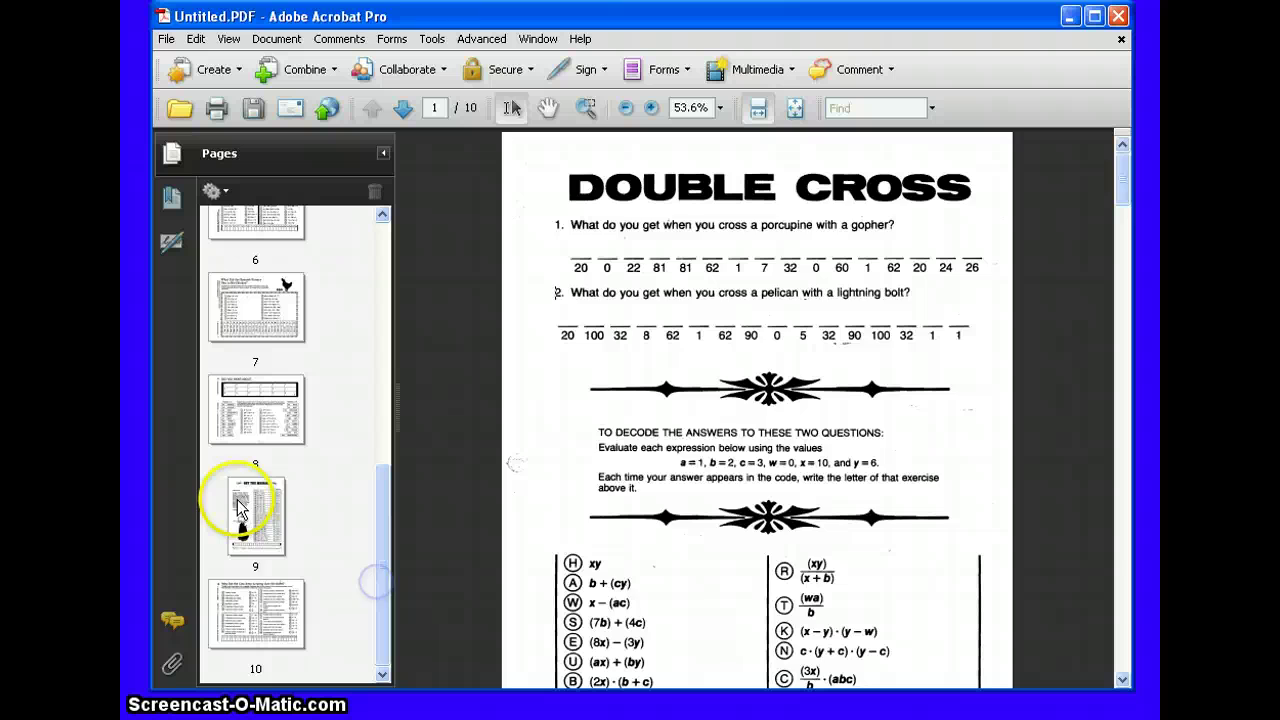
Scroll through the GET THE MESSAGE worksheet on page 9.
{"action": "left_click", "coordinate": [665, 522]}
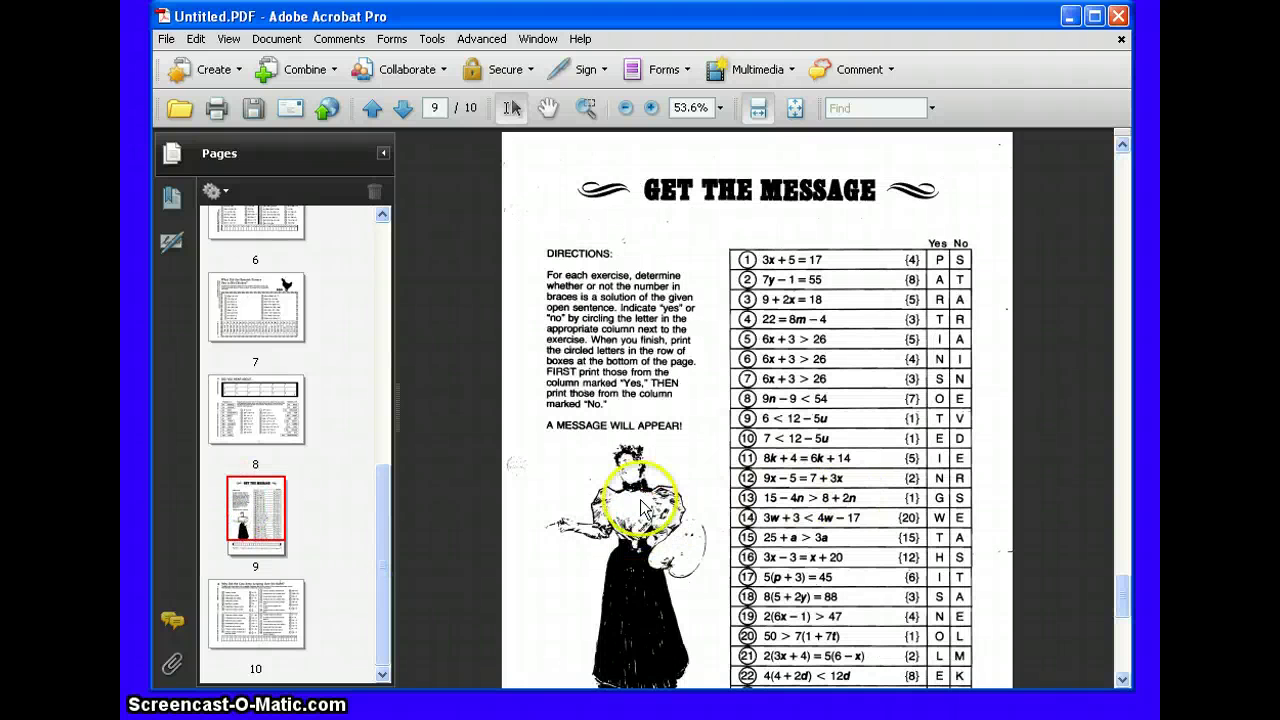
{"action": "left_click", "coordinate": [670, 466]}
{"action": "scroll", "coordinate": [670, 550], "scroll_direction": "down", "scroll_amount": 1}
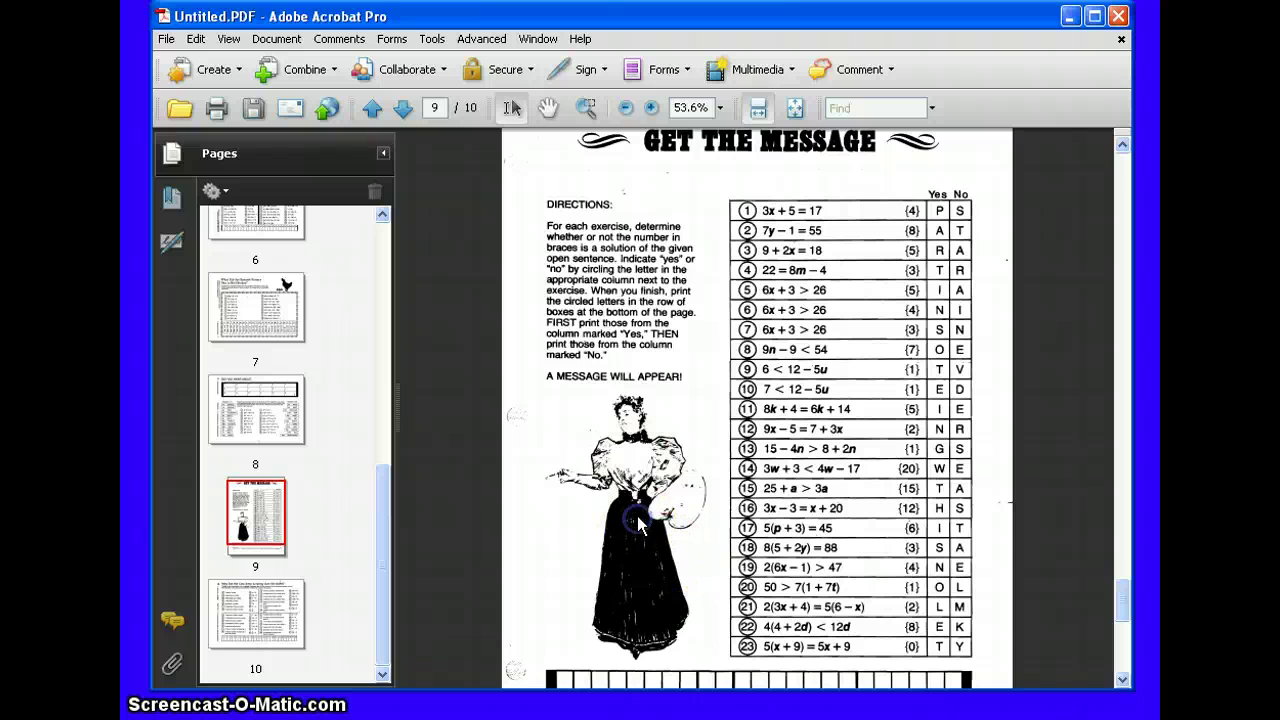
{"action": "left_click", "coordinate": [649, 447]}
{"action": "scroll", "coordinate": [637, 412], "scroll_direction": "up", "scroll_amount": 2}
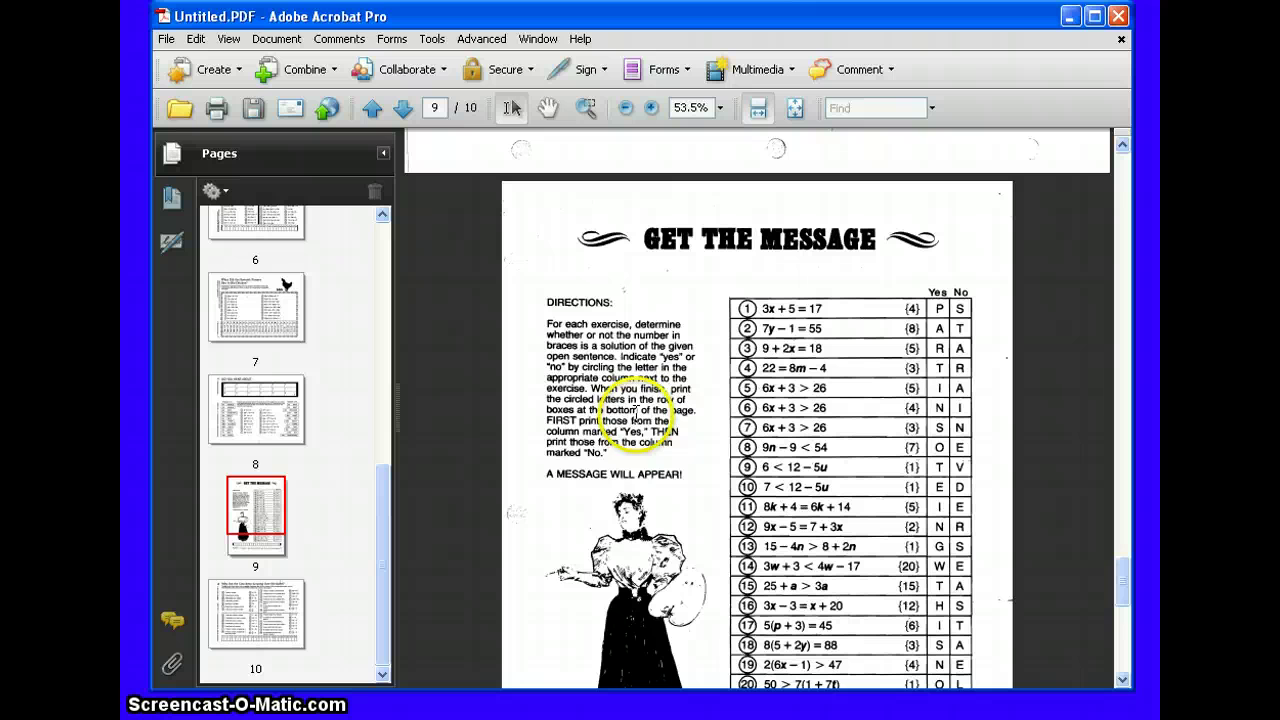
Select lines of the Directions paragraph to confirm they're copyable, then clear the selection.
{"action": "left_click_drag", "start_coordinate": [548, 418], "coordinate": [542, 318]}
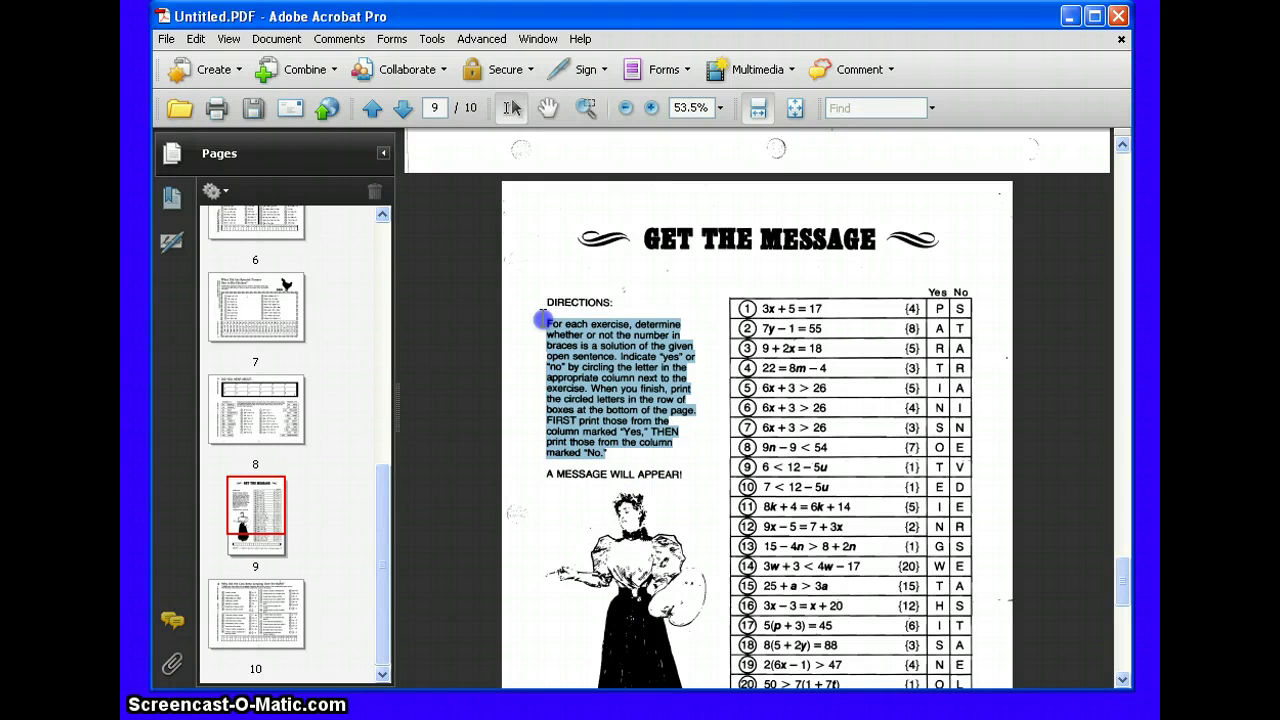
{"action": "right_click", "coordinate": [594, 348]}
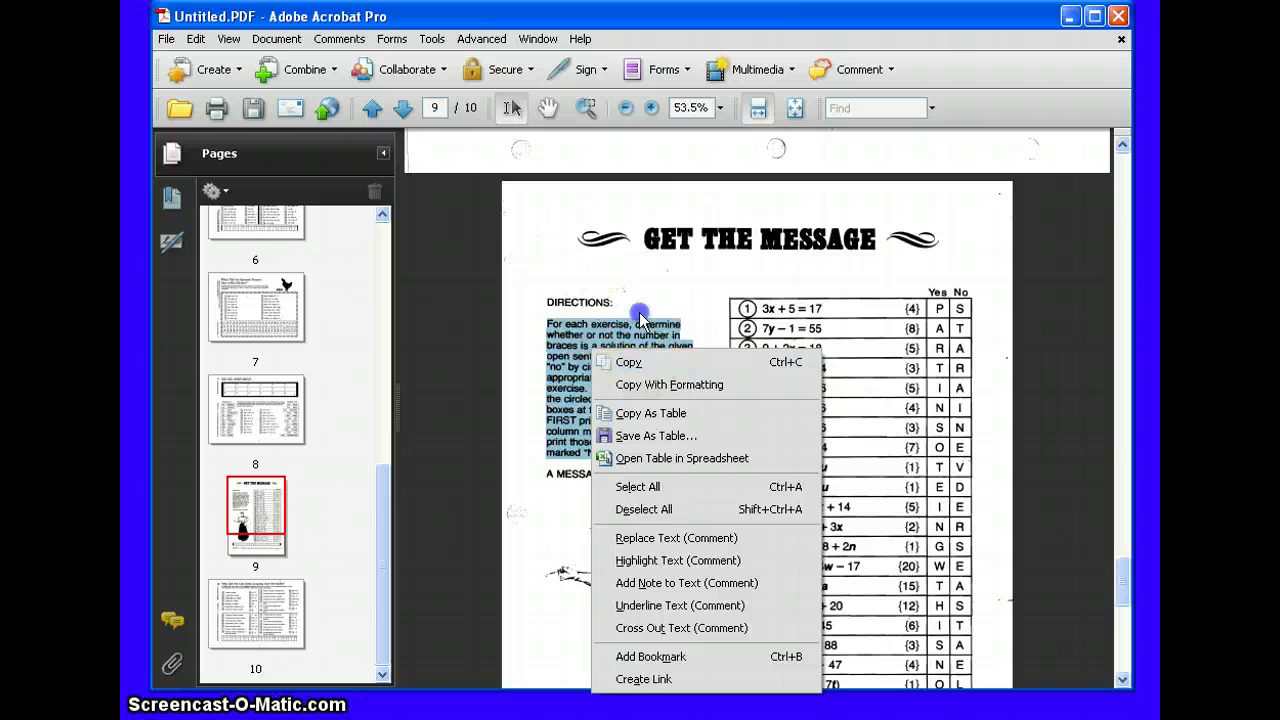
{"action": "left_click", "coordinate": [640, 317]}
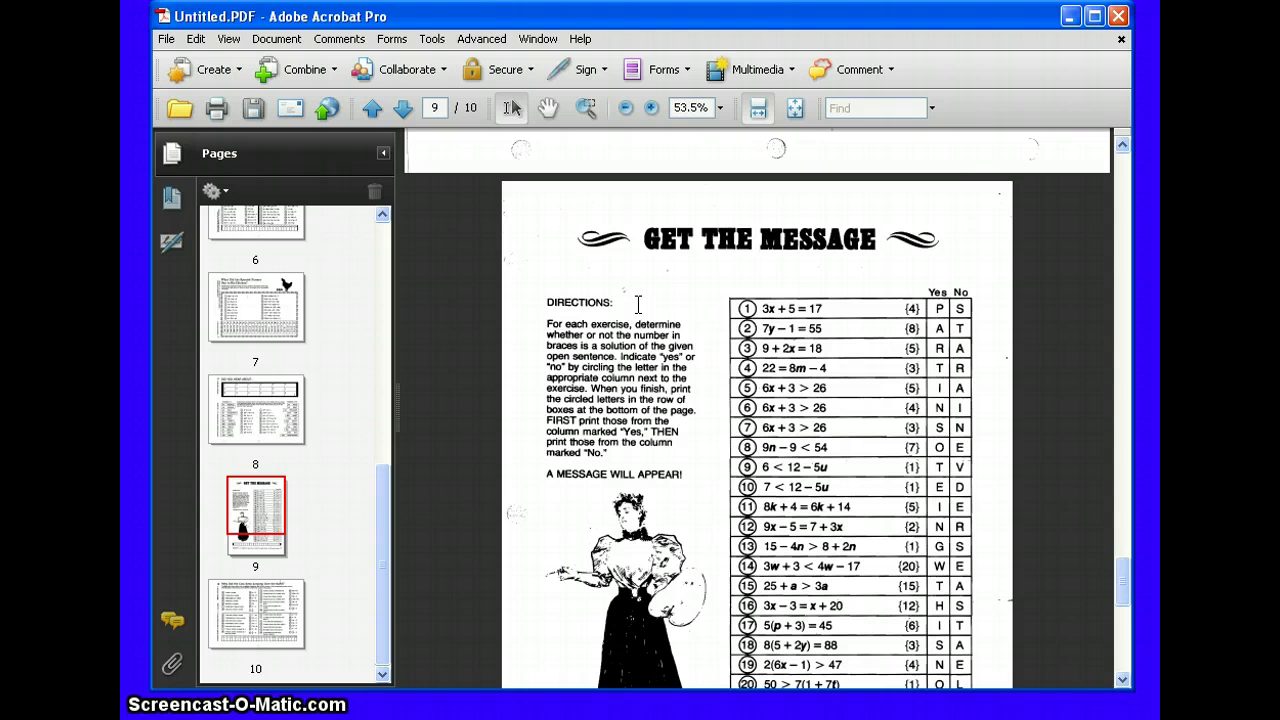
{"action": "left_click_drag", "start_coordinate": [597, 443], "coordinate": [546, 386]}
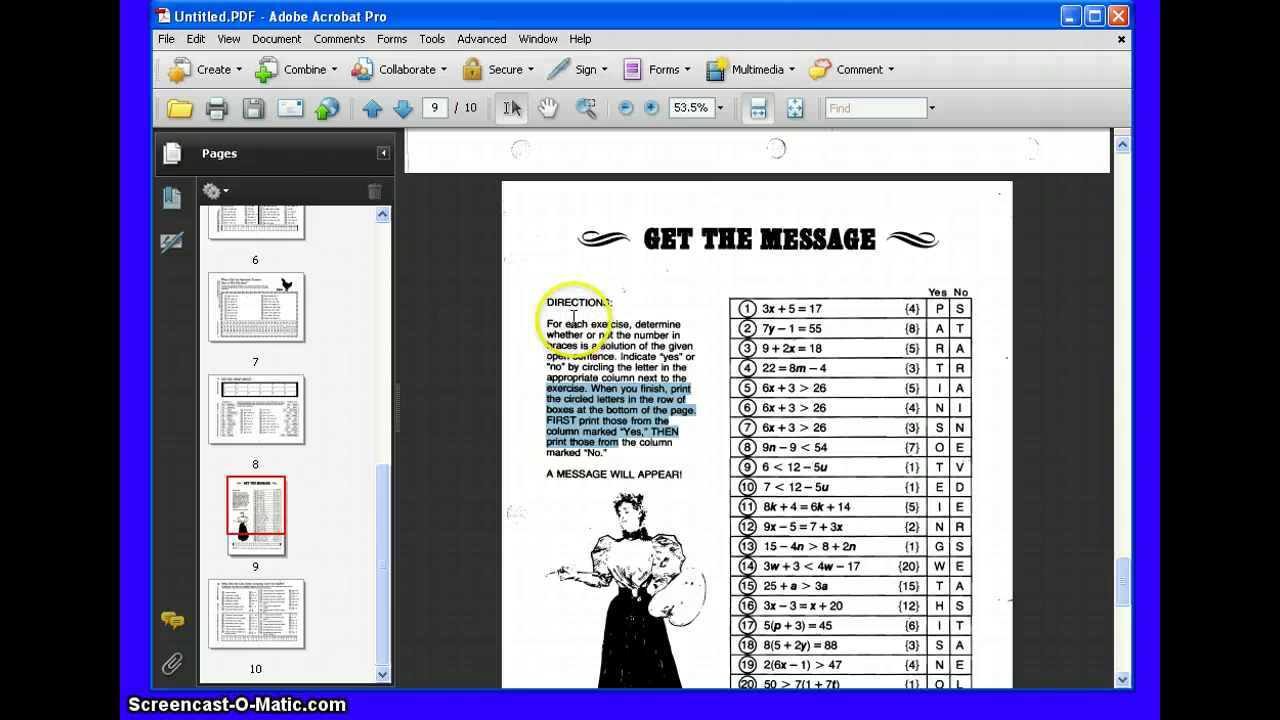
{"action": "left_click", "coordinate": [608, 324]}
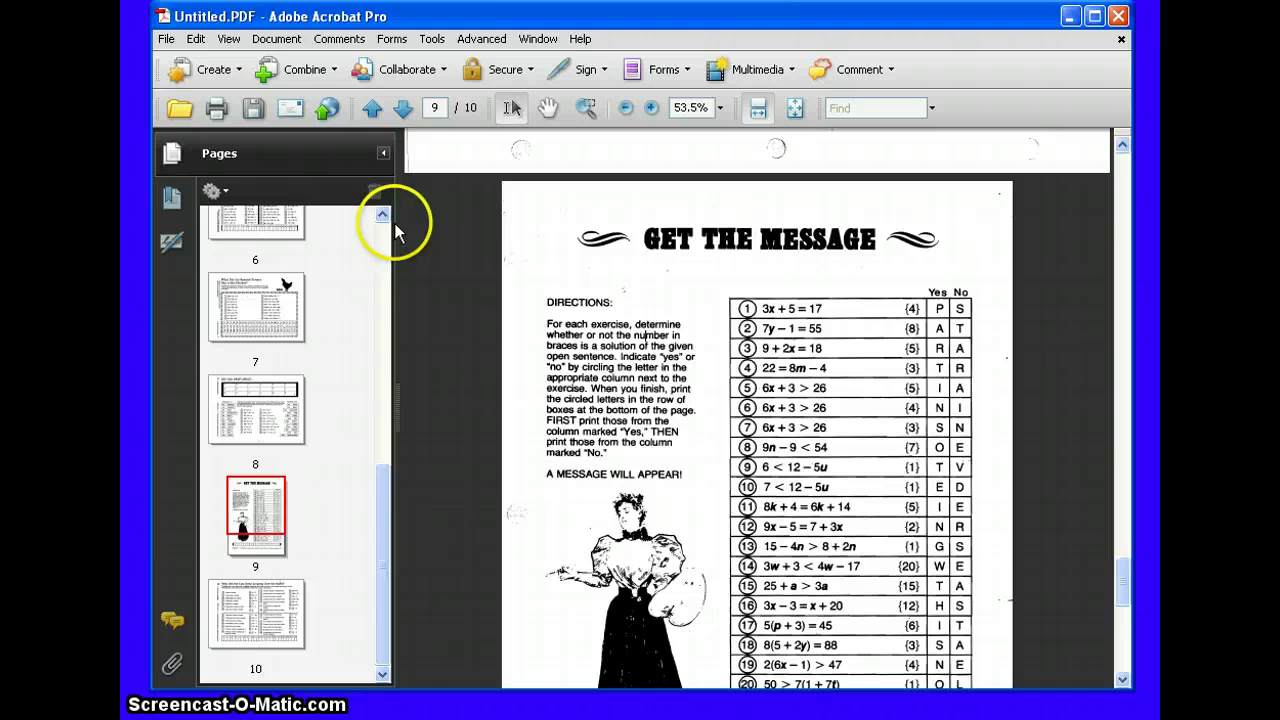
Open Save As on My Documents and select the name Untitled in the File name box.
{"action": "left_click", "coordinate": [166, 38]}
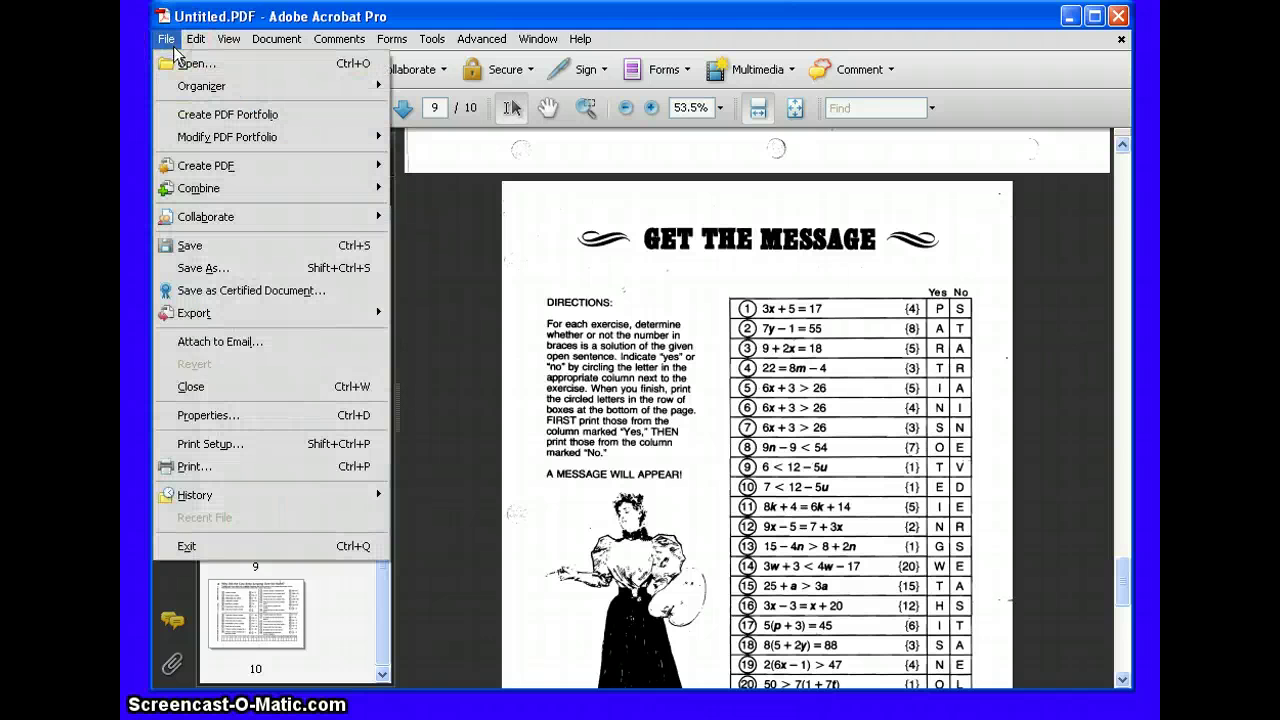
{"action": "left_click", "coordinate": [240, 267]}
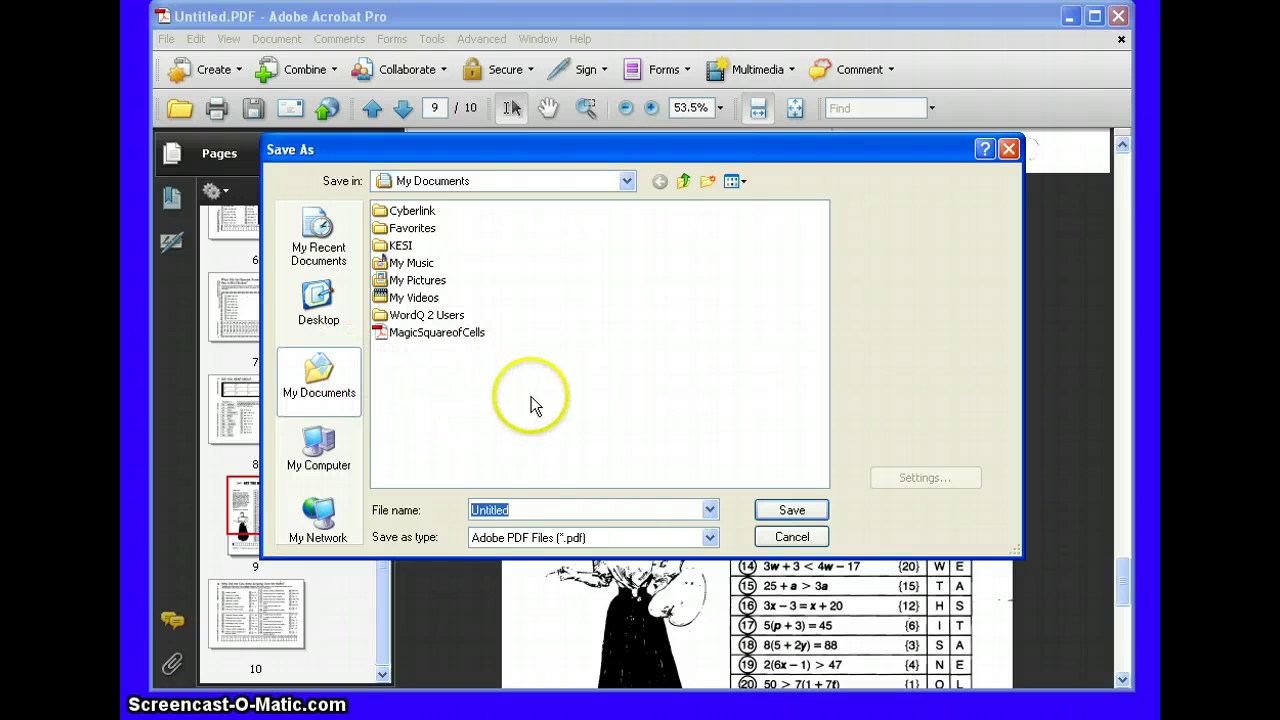
{"action": "left_click", "coordinate": [528, 510]}
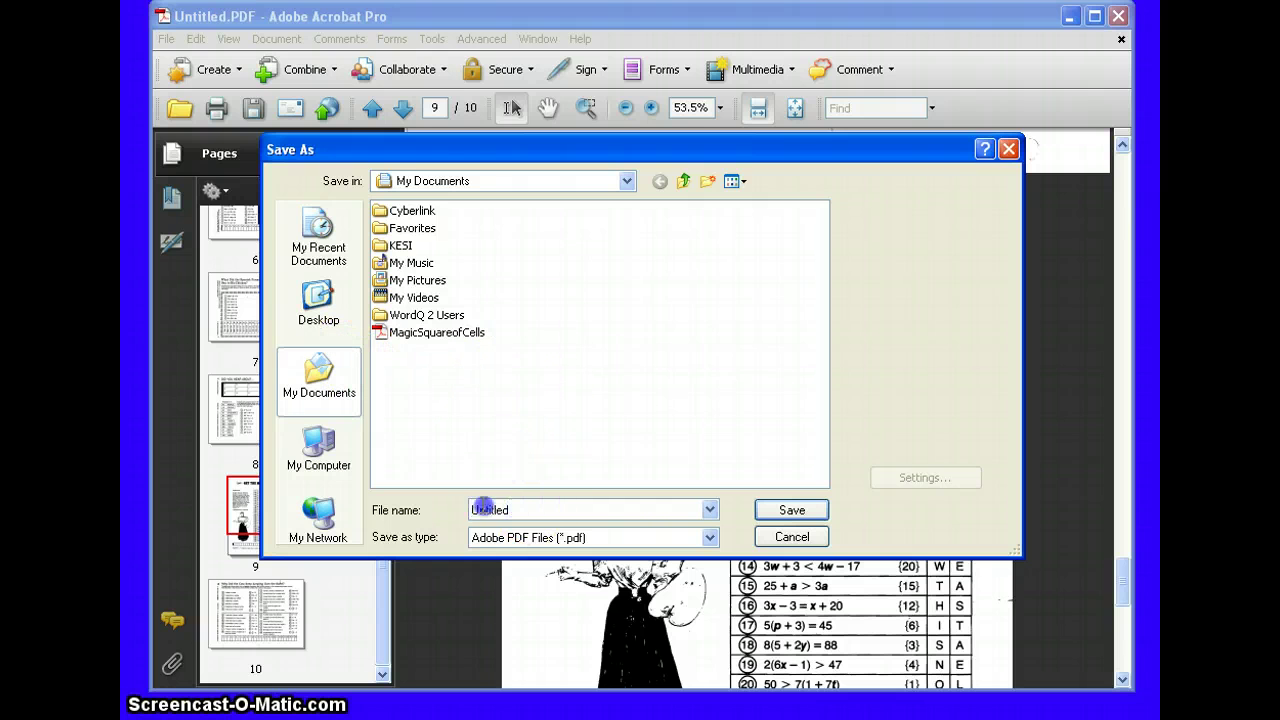
{"action": "double_click", "coordinate": [486, 510]}
{"action": "double_click", "coordinate": [500, 508]}
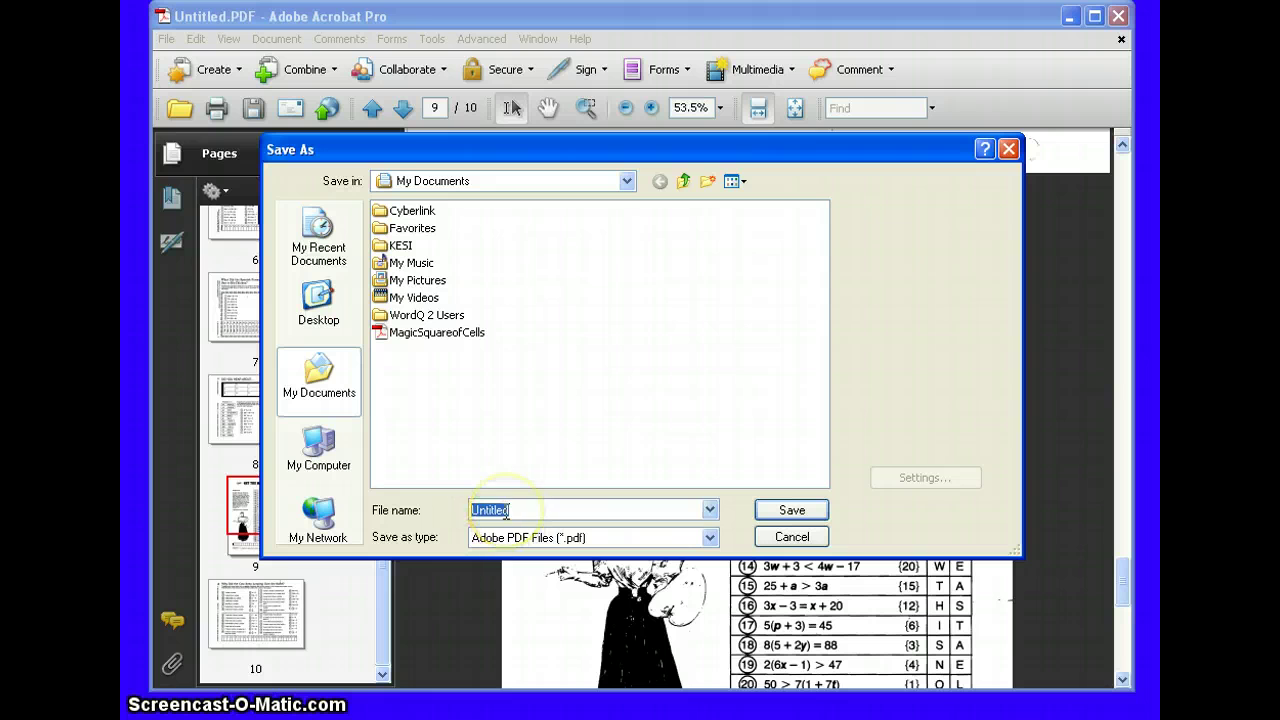